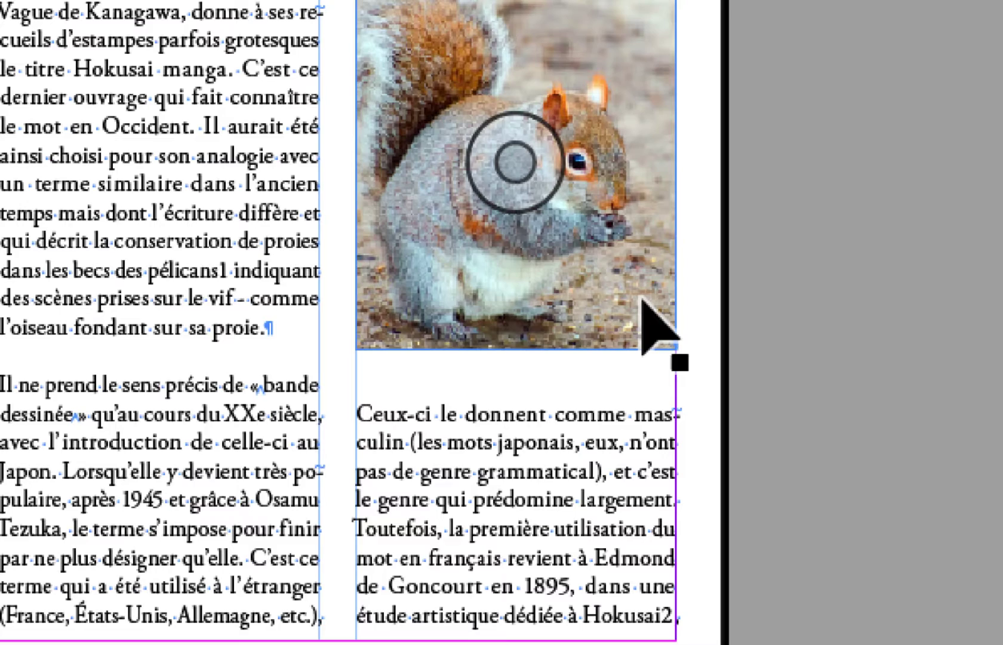
# Select the frame of the grey squirrel image anchored in the second text column of page 39
pyautogui.click(642, 302)
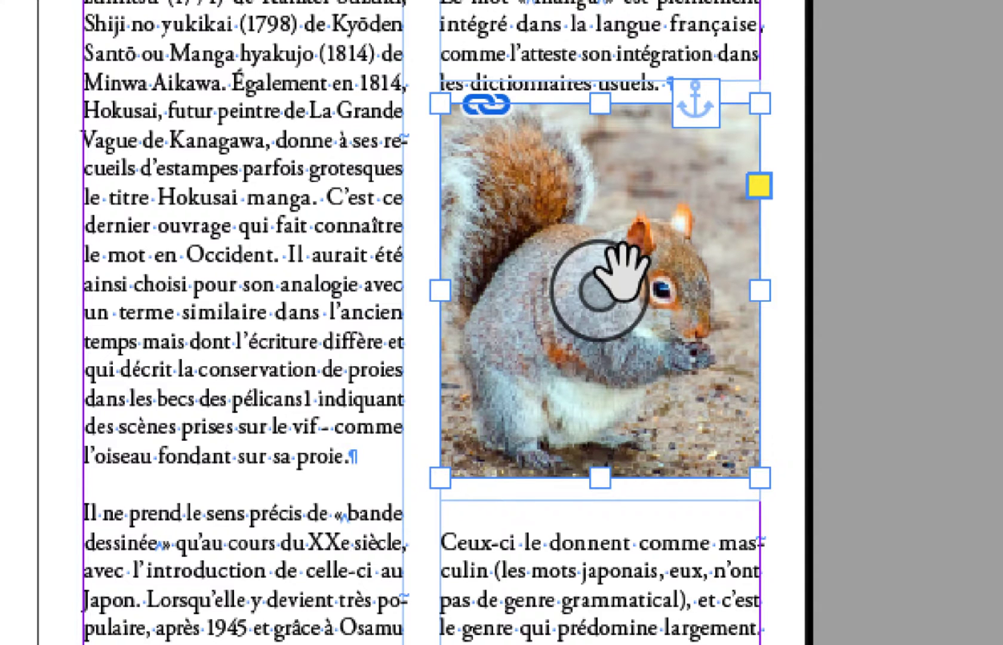
pyautogui.click(621, 268)
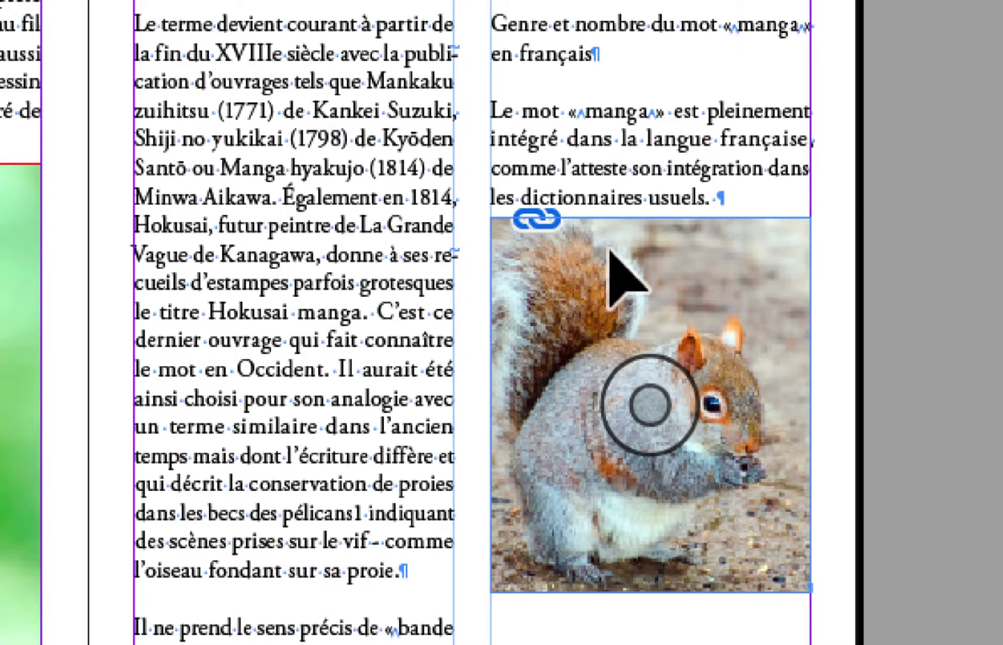
pyautogui.click(610, 251)
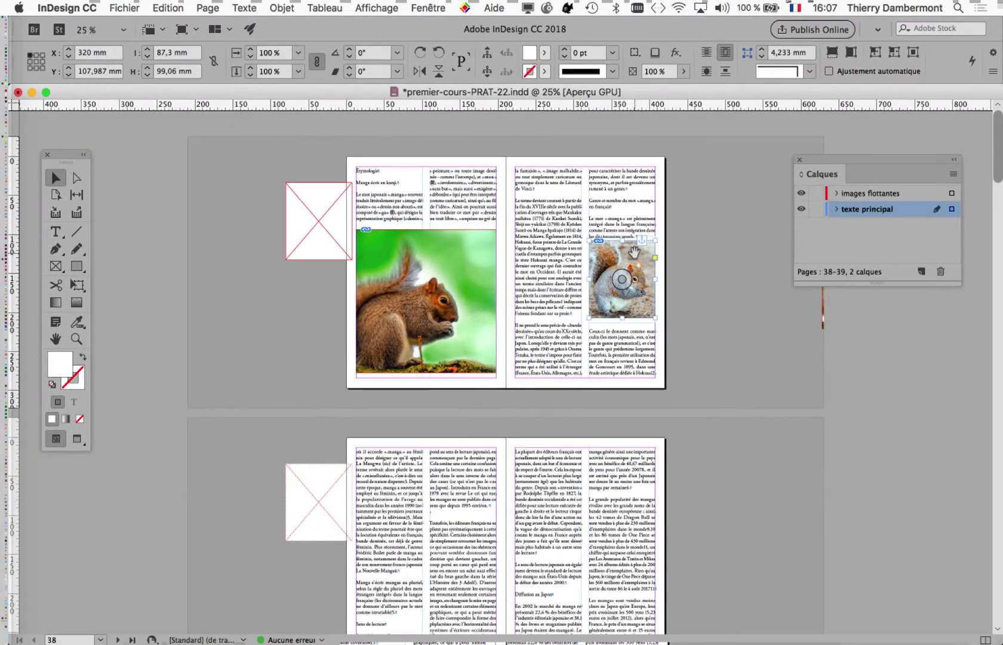
pyautogui.press('super+equal')
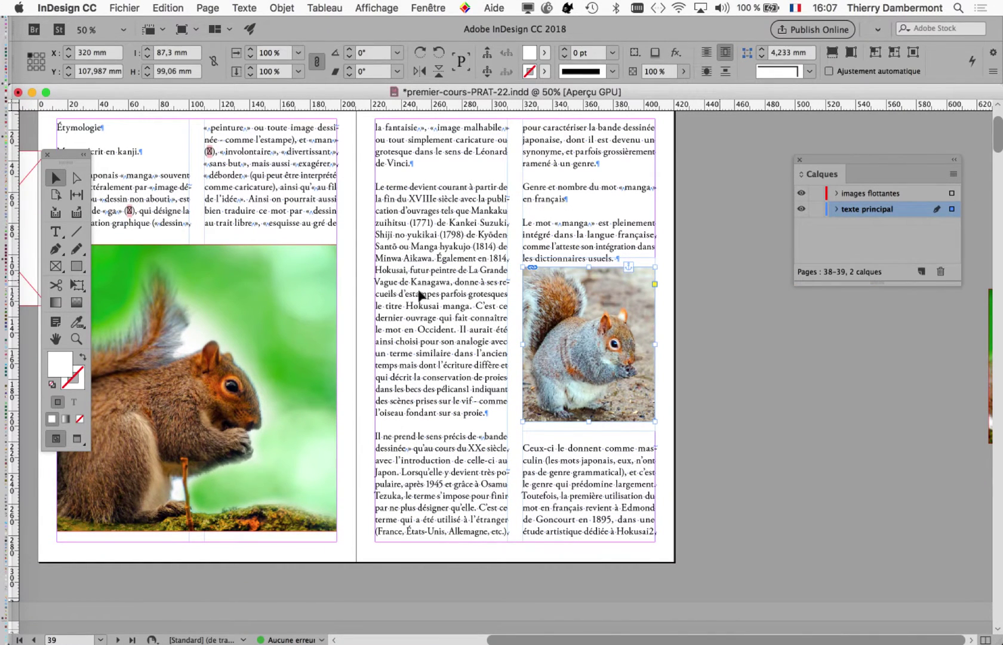
pyautogui.press('super+equal')
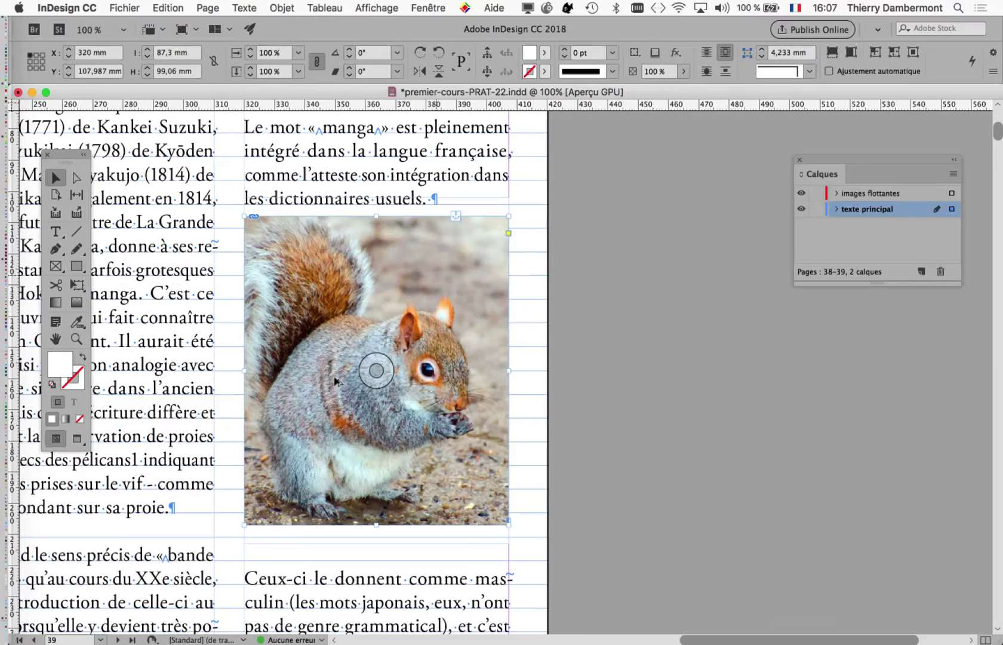
pyautogui.press('super+minus')
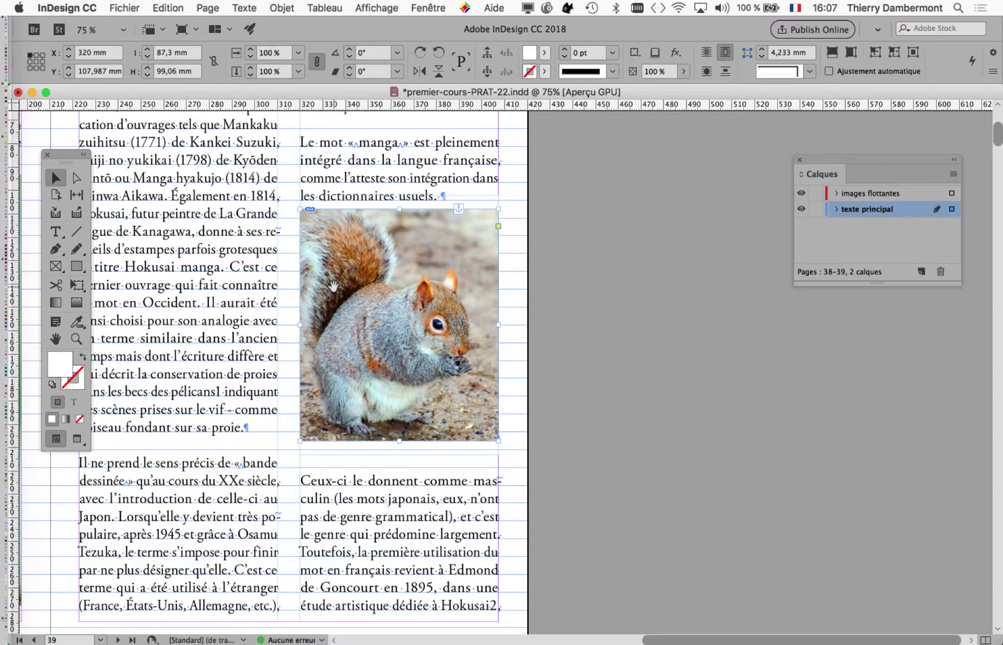
# Show the Contour settings as a separate floating panel and give the grey squirrel's frame a 3 pt stroke
pyautogui.click(427, 7)
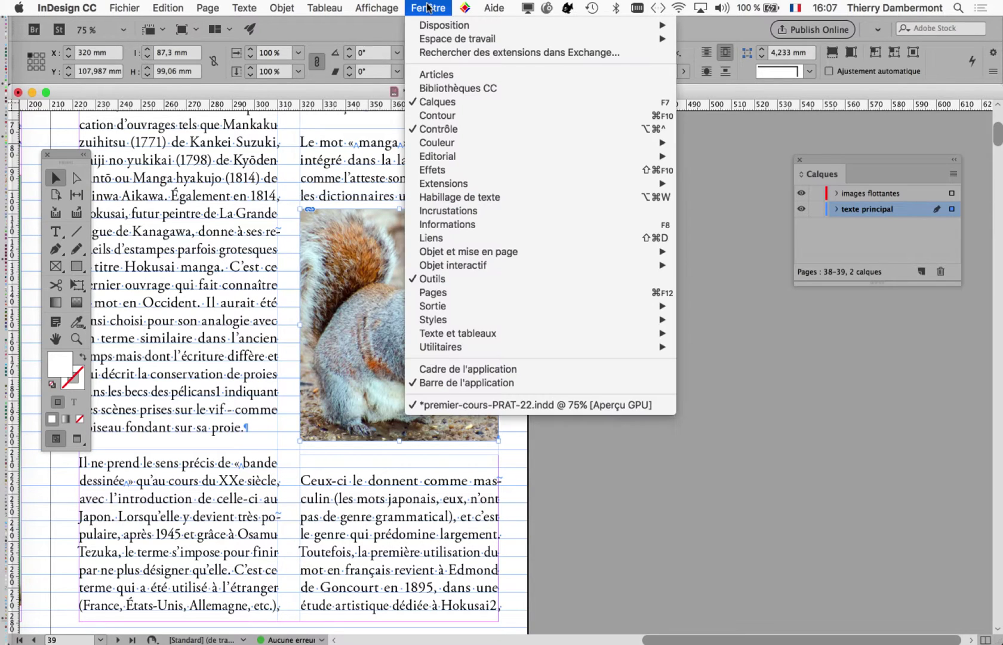
pyautogui.click(445, 116)
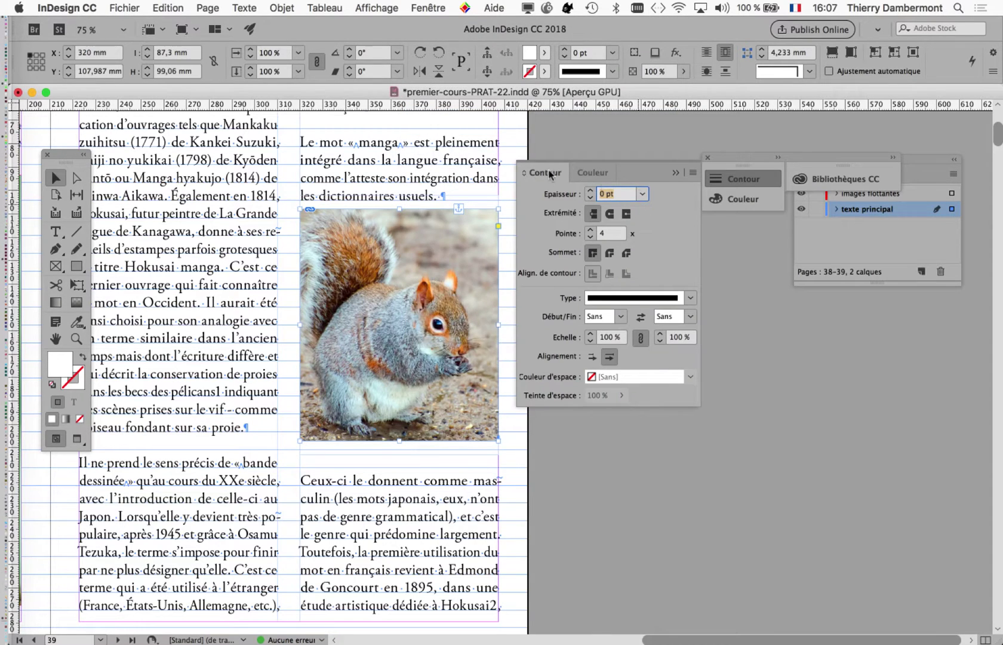
pyautogui.moveTo(549, 173); pyautogui.dragTo(429, 150)
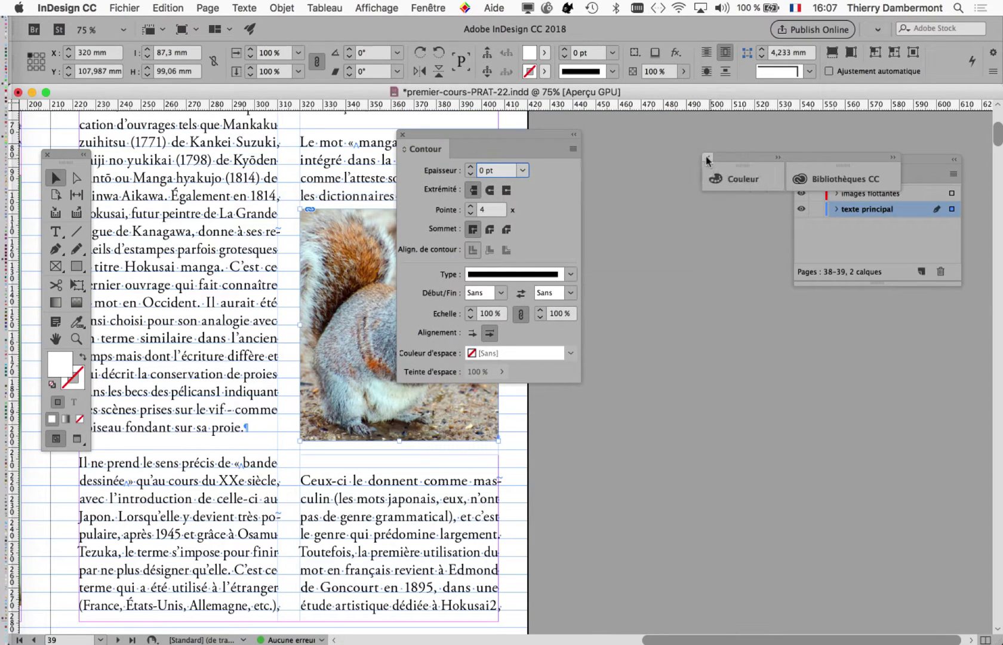
pyautogui.click(707, 158)
pyautogui.moveTo(512, 134); pyautogui.dragTo(667, 137)
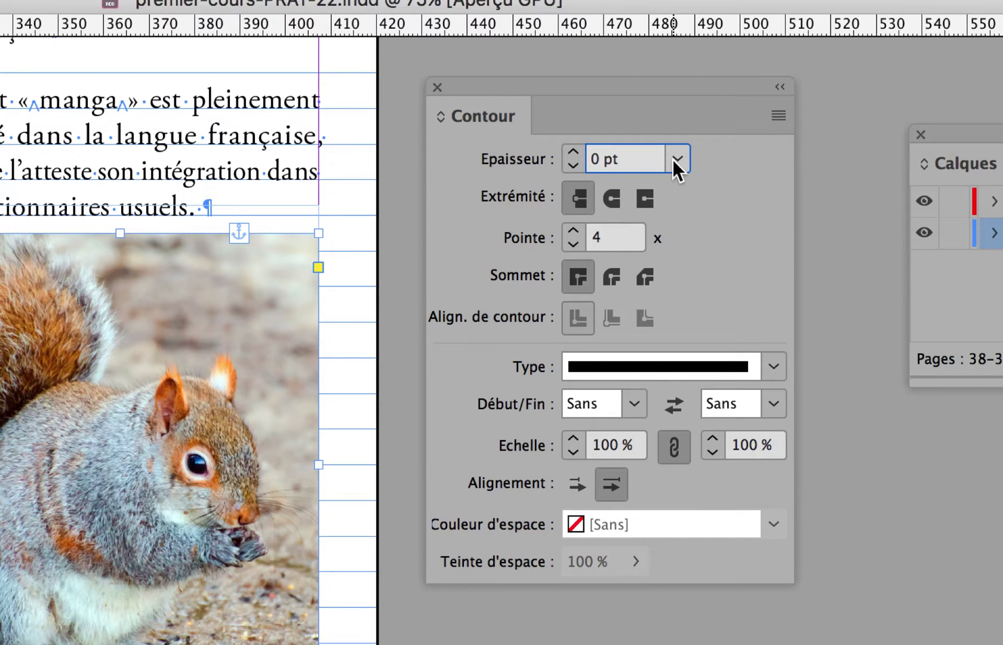
pyautogui.click(677, 158)
pyautogui.click(657, 263)
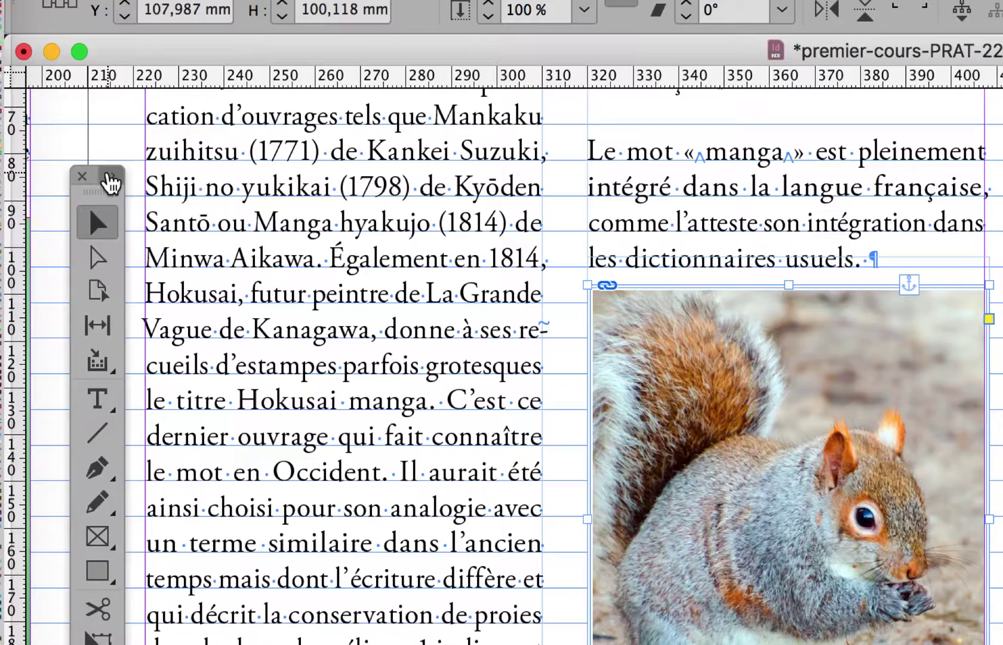
pyautogui.click(105, 173)
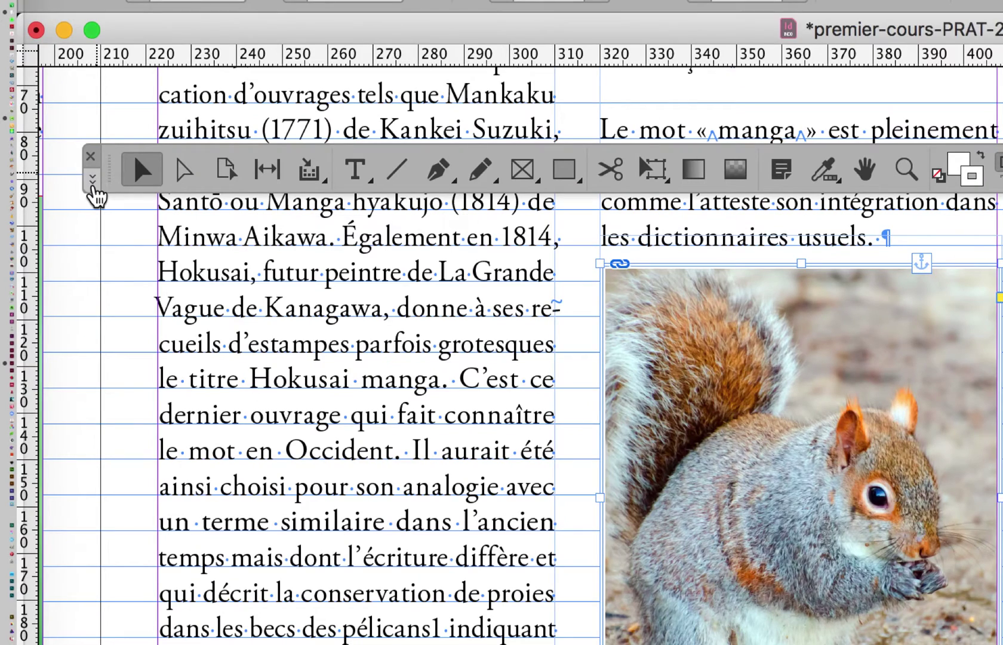
pyautogui.click(93, 179)
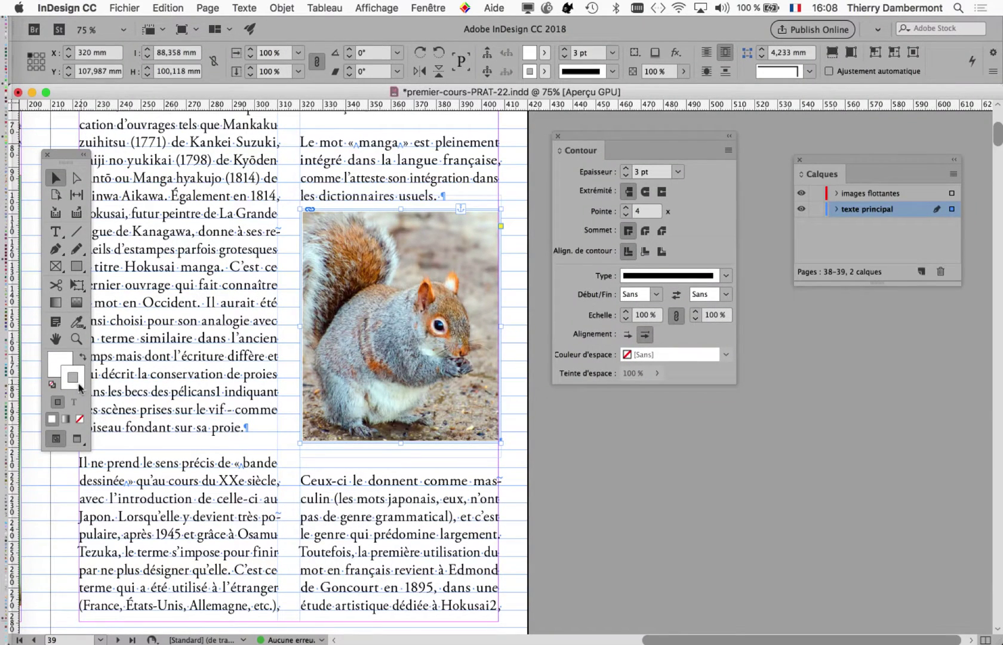
pyautogui.doubleClick(77, 385)
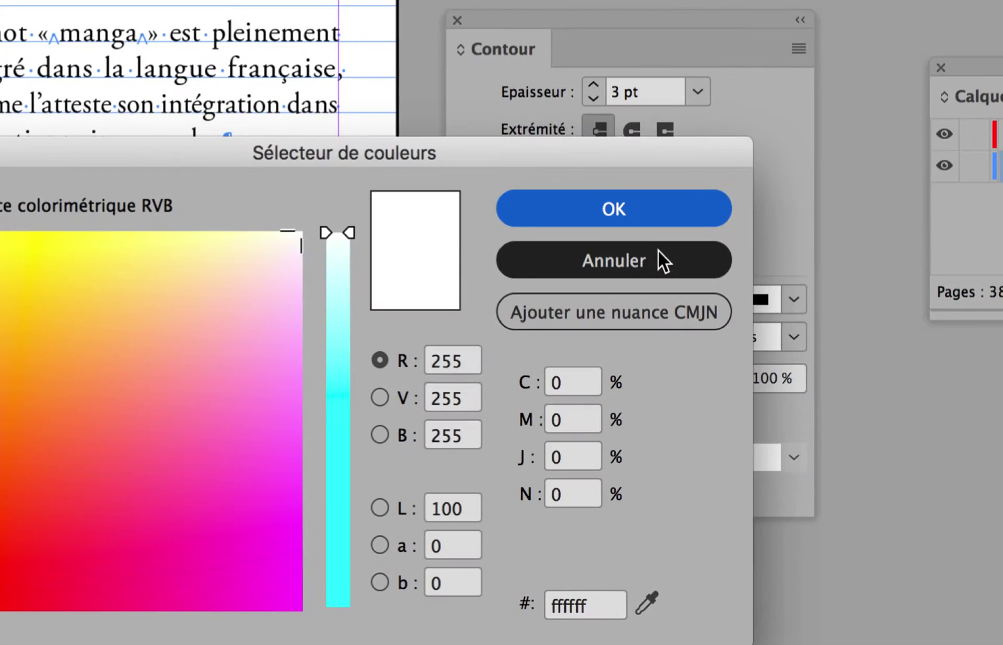
pyautogui.click(658, 250)
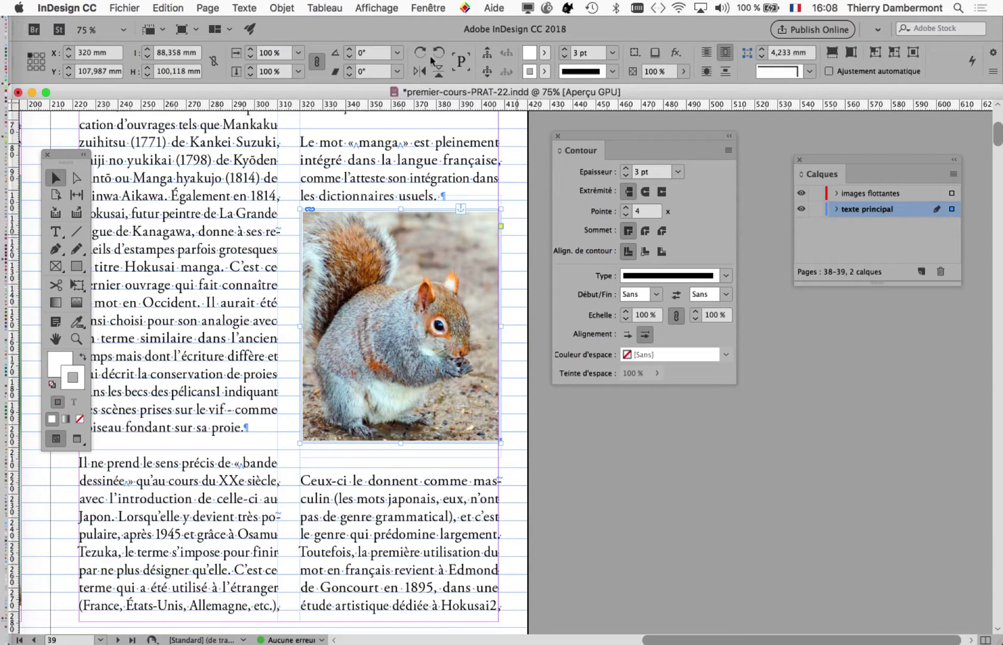
# Show the Nuancier swatches beside the page and colour the squirrel frame's stroke with the C=0 M=100 J=0 N=0 swatch
pyautogui.click(425, 8)
pyautogui.moveTo(457, 143)
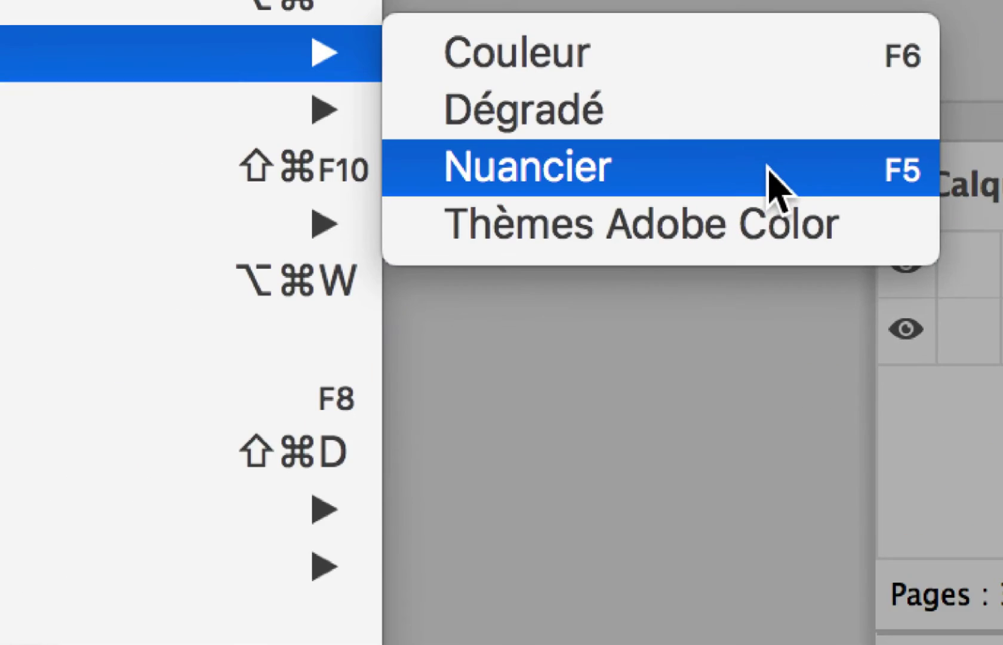
pyautogui.click(768, 168)
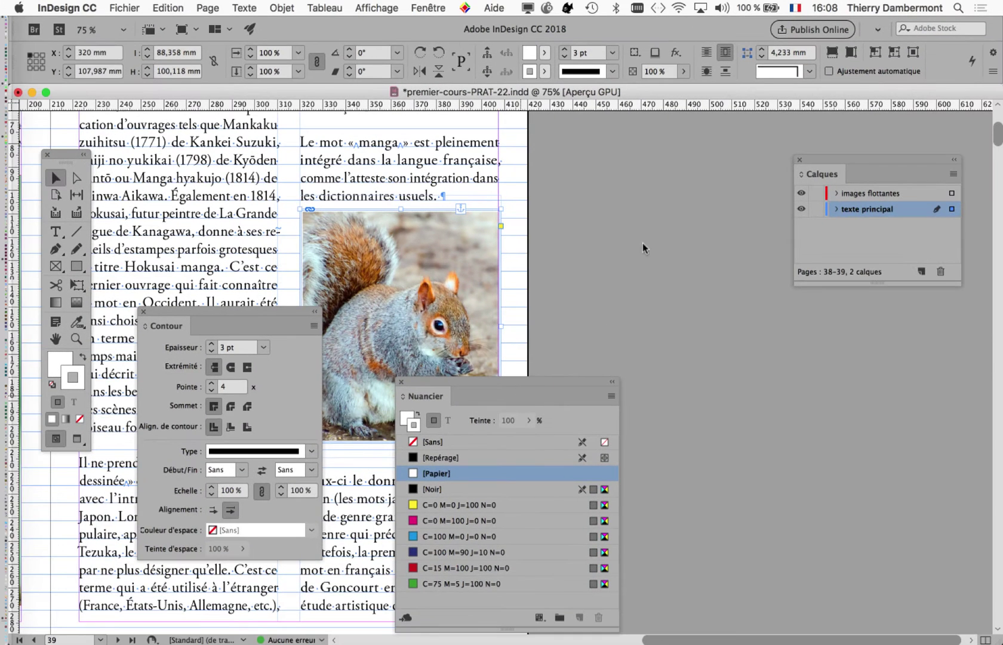
pyautogui.moveTo(642, 243); pyautogui.dragTo(659, 182)
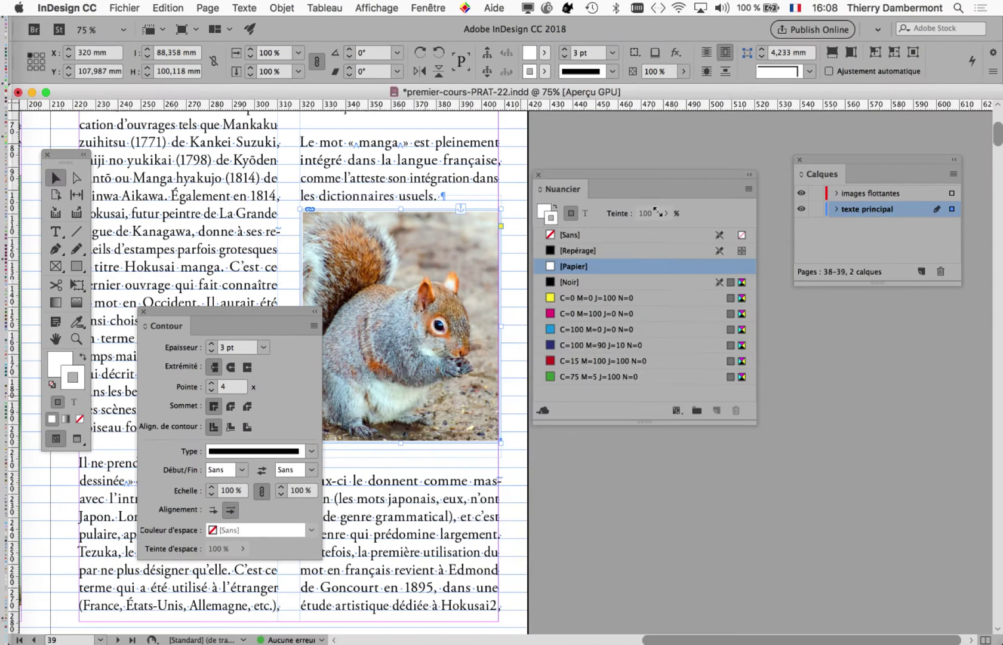
pyautogui.moveTo(753, 425); pyautogui.dragTo(755, 441)
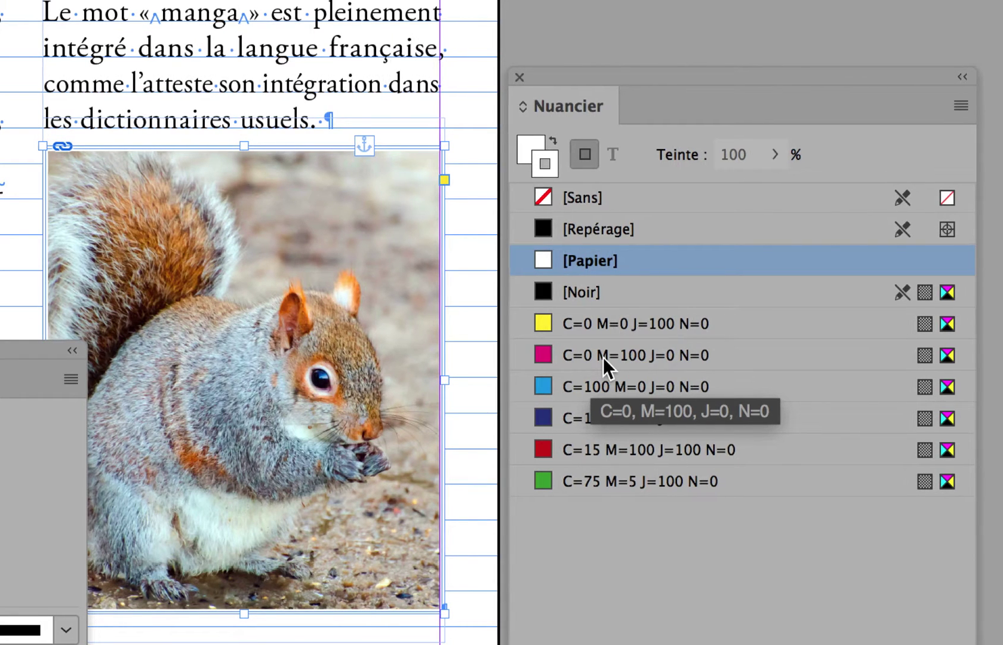
pyautogui.click(604, 357)
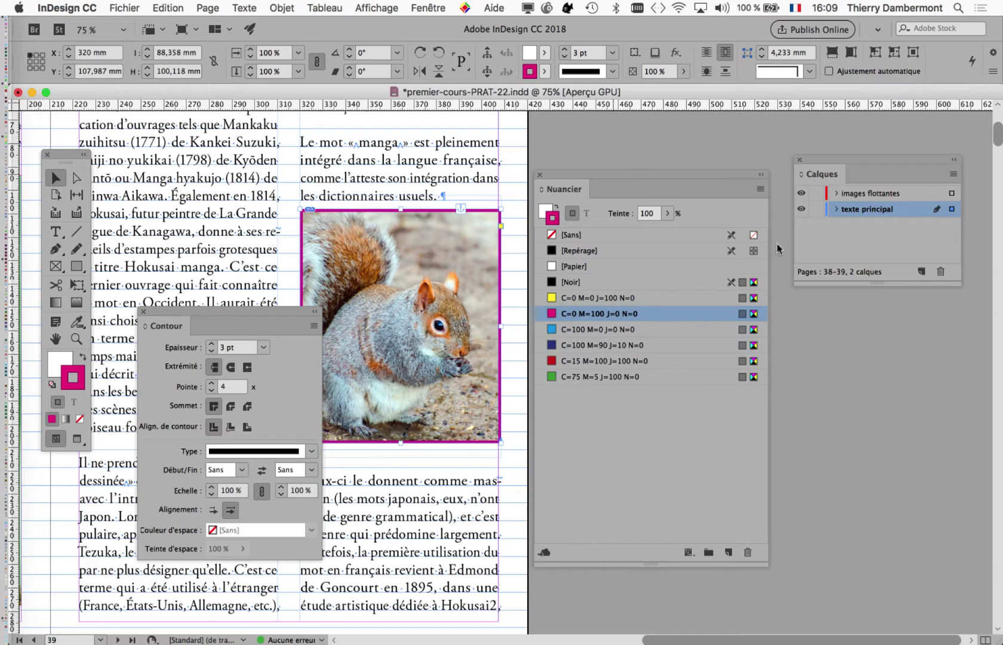
# Shrink the Nuancier panel and arrange it under Calques, with the Contour panel beside them, clear of the page
pyautogui.moveTo(779, 248); pyautogui.dragTo(809, 238)
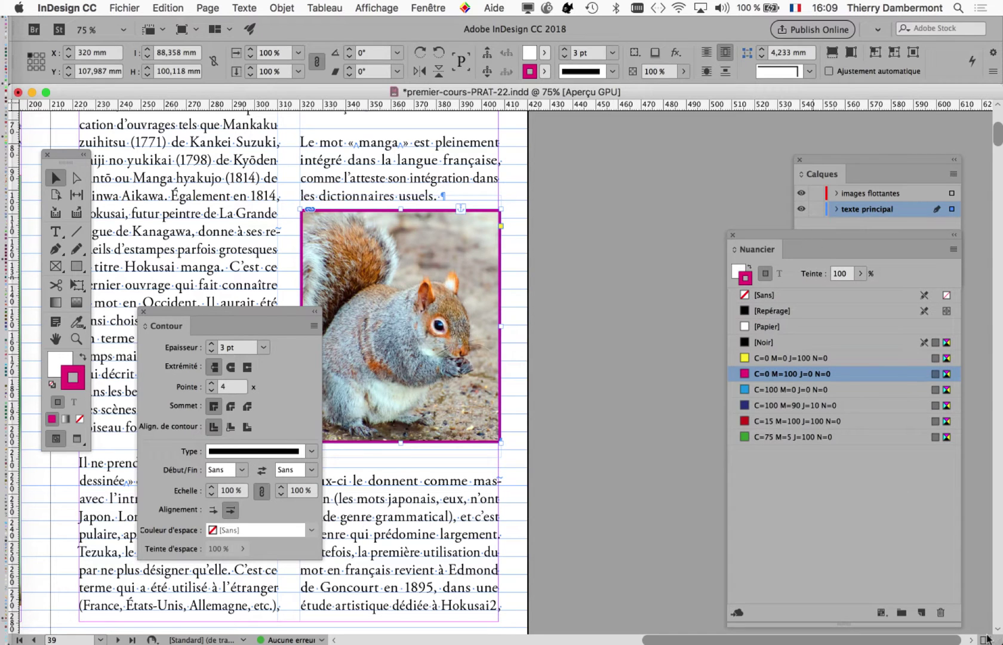
pyautogui.moveTo(958, 623); pyautogui.dragTo(894, 514)
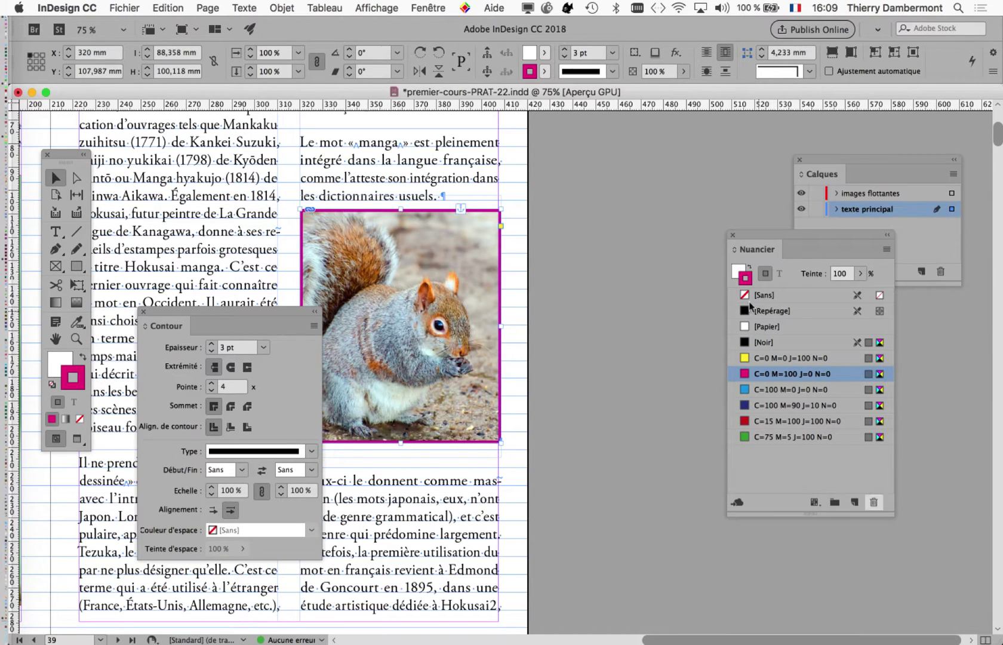
pyautogui.moveTo(767, 239); pyautogui.dragTo(825, 318)
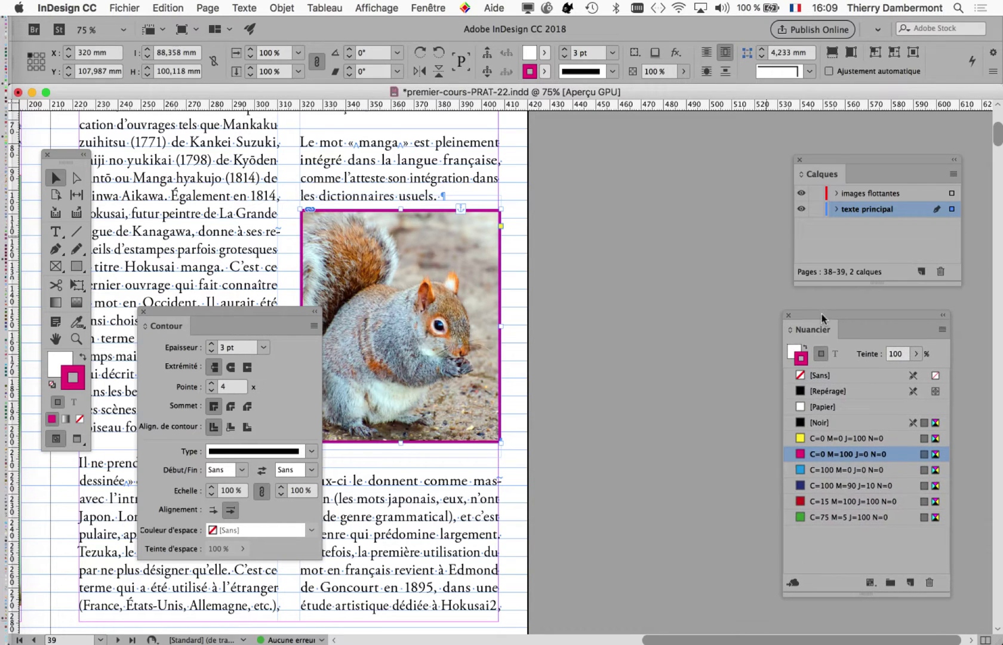
pyautogui.moveTo(220, 316); pyautogui.dragTo(644, 163)
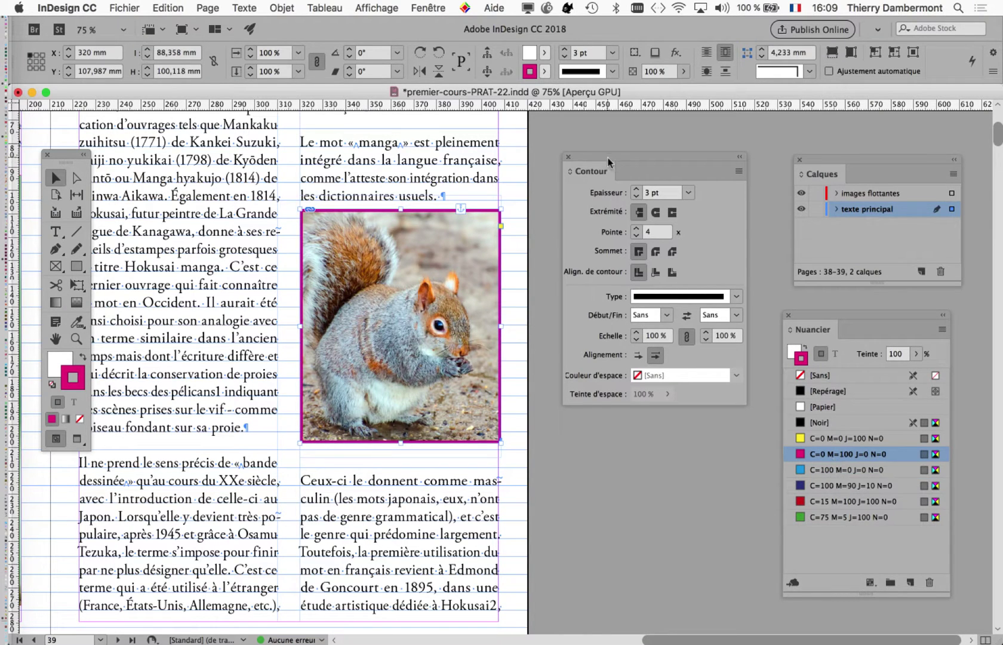
pyautogui.moveTo(618, 155); pyautogui.dragTo(640, 145)
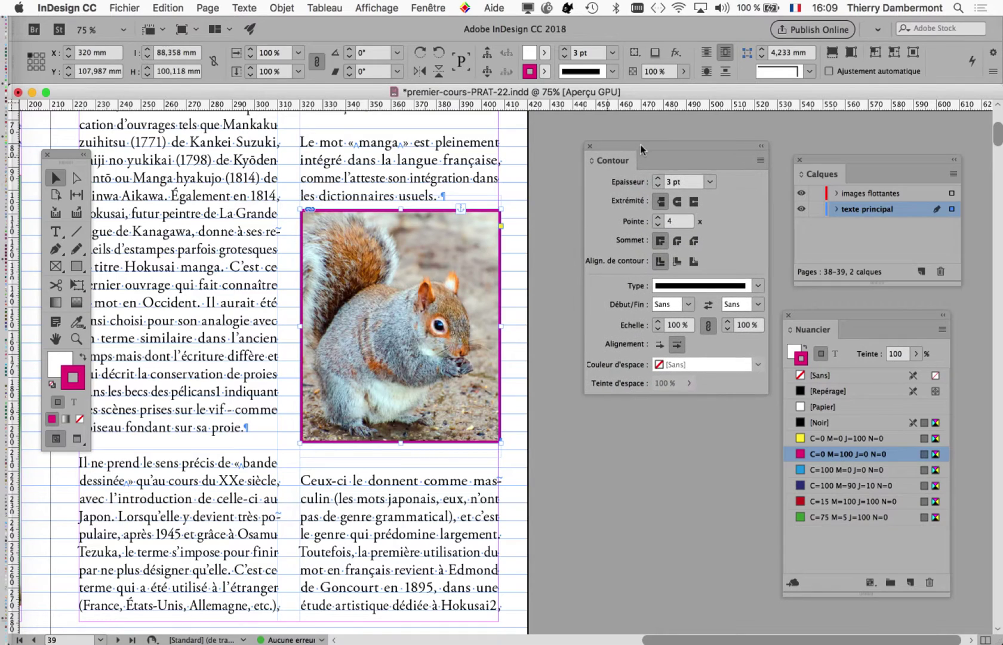
# Show the Styles d'objet panel, make it narrower and place it over the text column beside the squirrel image
pyautogui.click(429, 8)
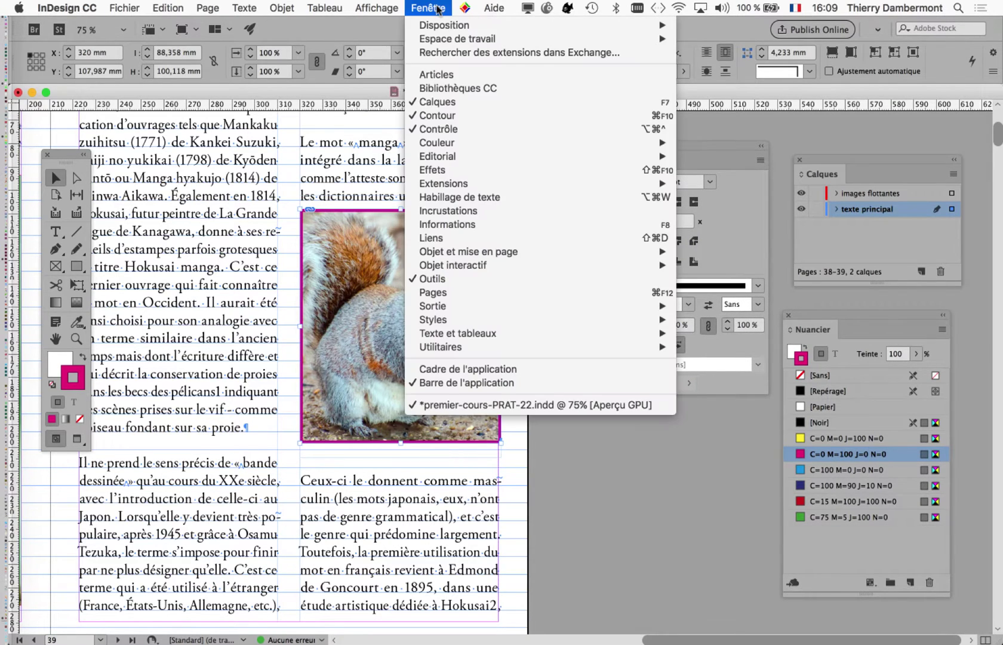
pyautogui.moveTo(463, 323)
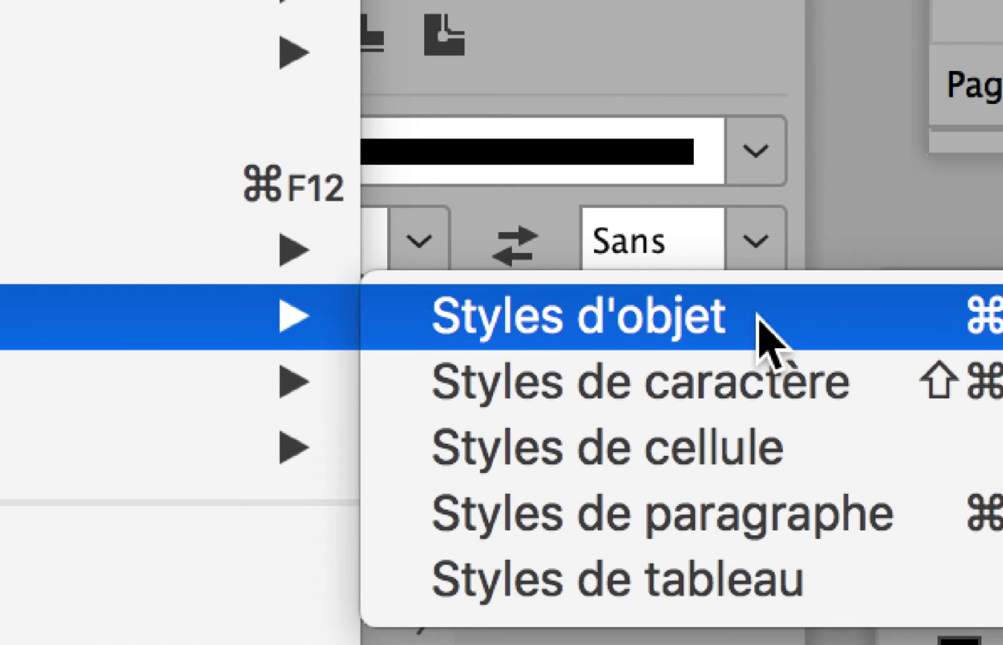
pyautogui.click(758, 319)
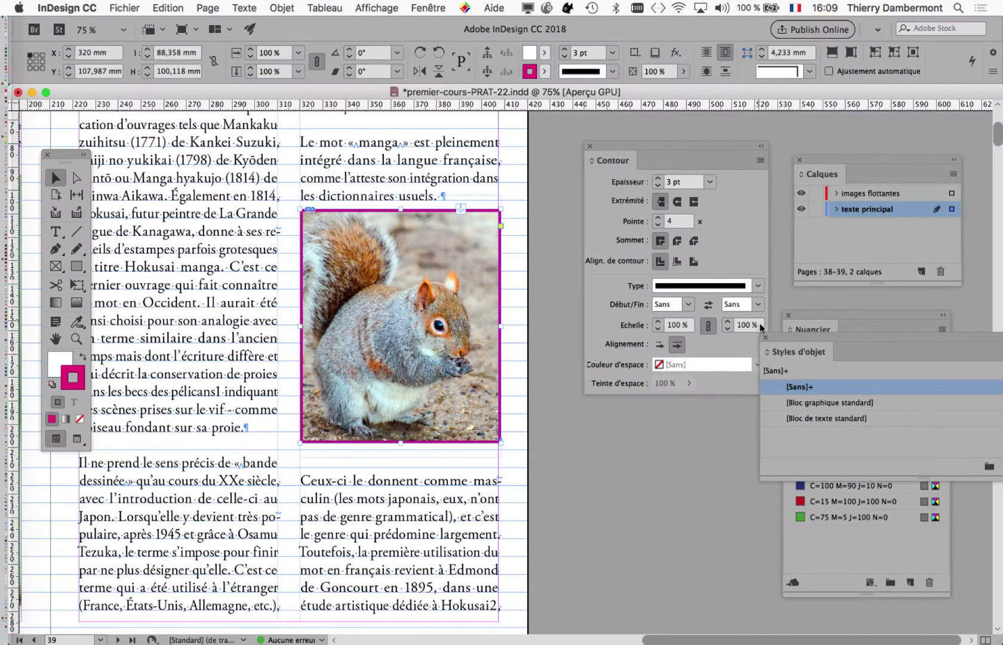
pyautogui.moveTo(761, 326); pyautogui.dragTo(538, 434)
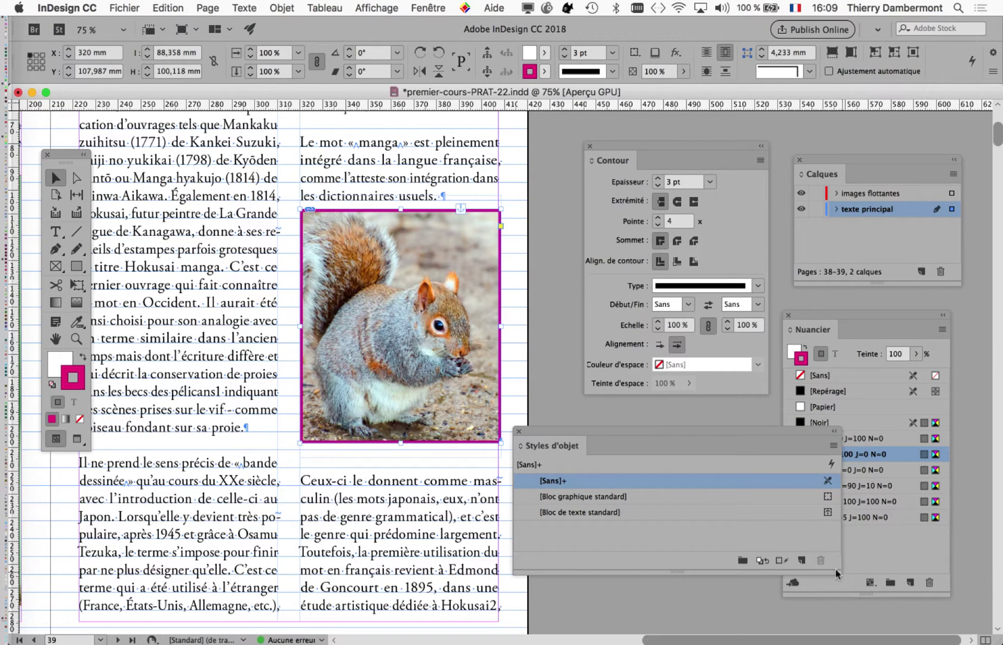
pyautogui.moveTo(838, 574); pyautogui.dragTo(679, 604)
pyautogui.moveTo(549, 434); pyautogui.dragTo(183, 161)
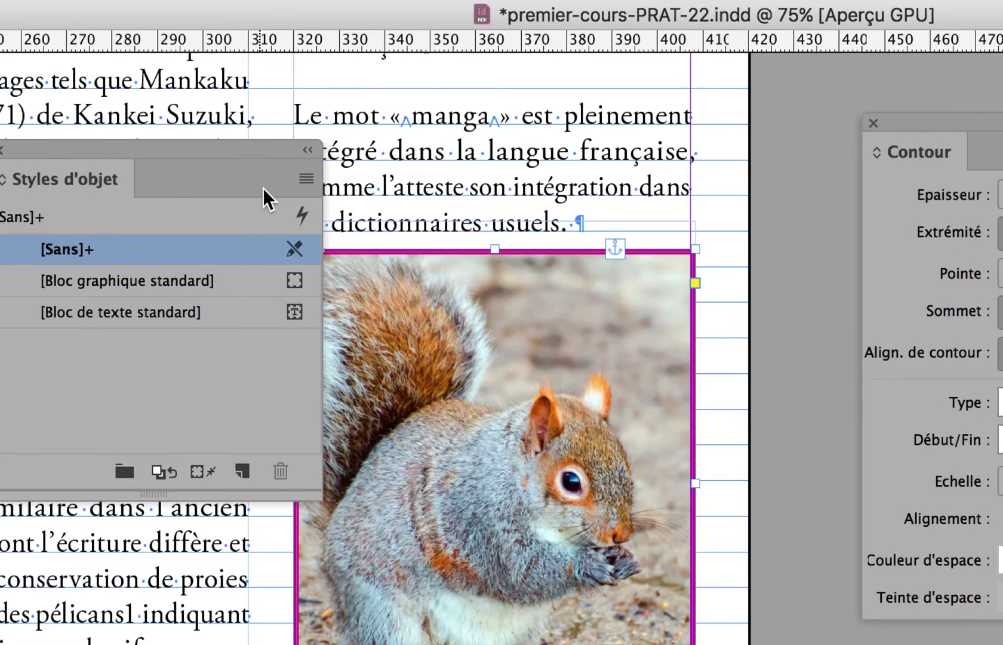
# Start a new object style based on the selected squirrel frame and name it "bloc des images dans le flux"
pyautogui.click(317, 174)
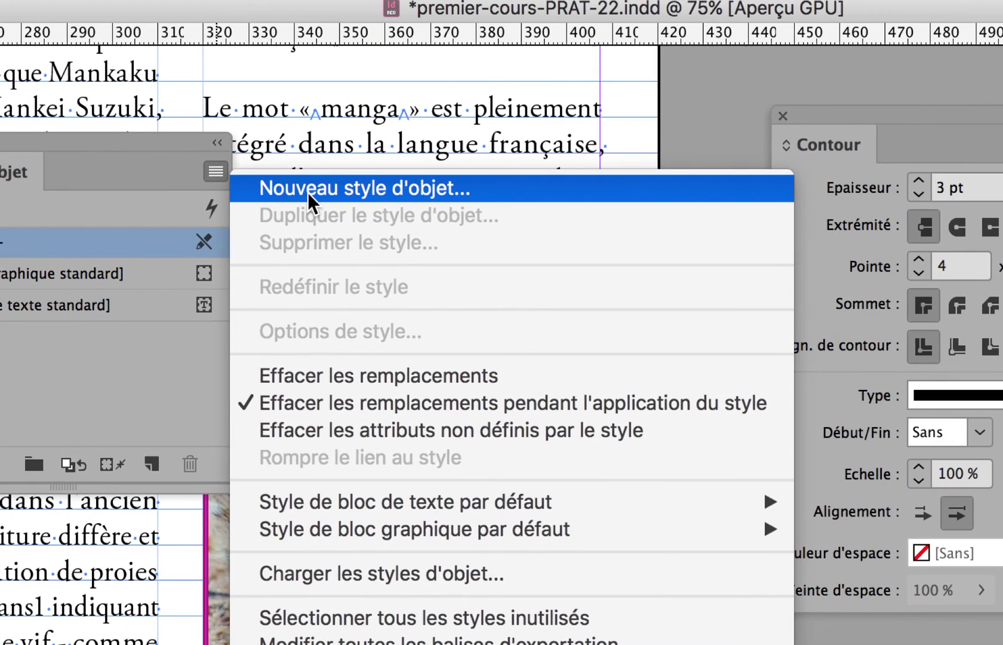
pyautogui.click(457, 204)
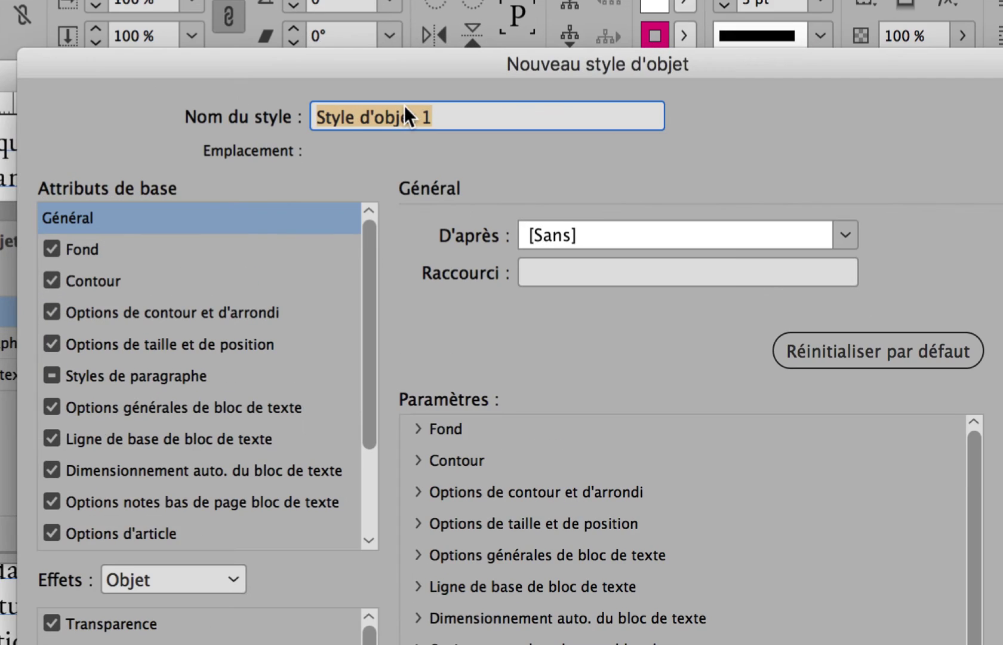
pyautogui.click(418, 111)
pyautogui.moveTo(413, 111); pyautogui.dragTo(288, 111)
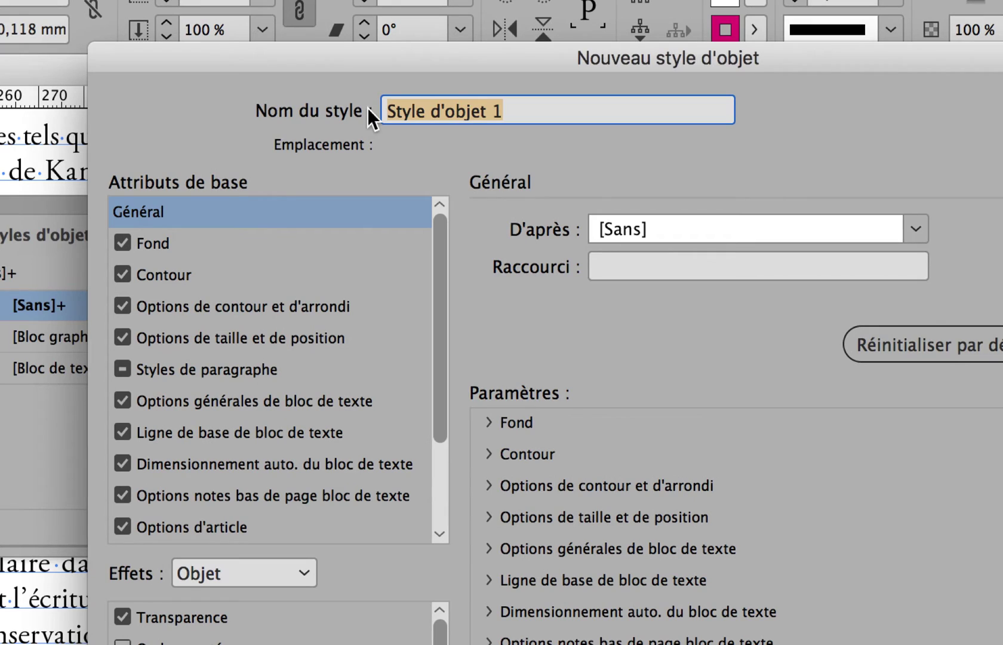
pyautogui.write('images')
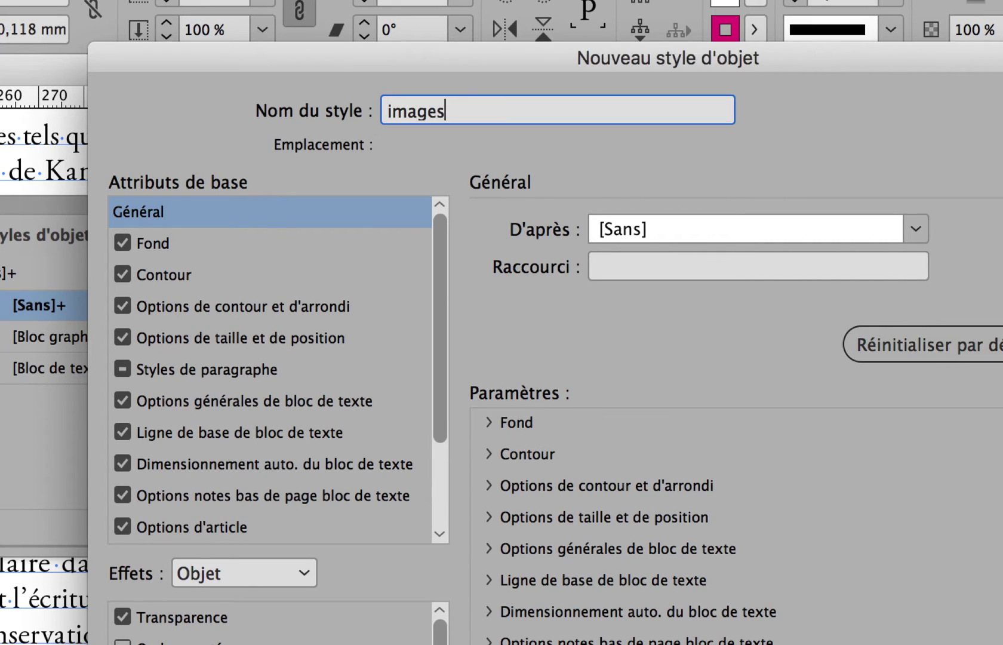
pyautogui.press('BackSpace')
pyautogui.press('BackSpace')
pyautogui.press('BackSpace')
pyautogui.press('BackSpace')
pyautogui.press('BackSpace')
pyautogui.press('BackSpace')
pyautogui.write('bloc')
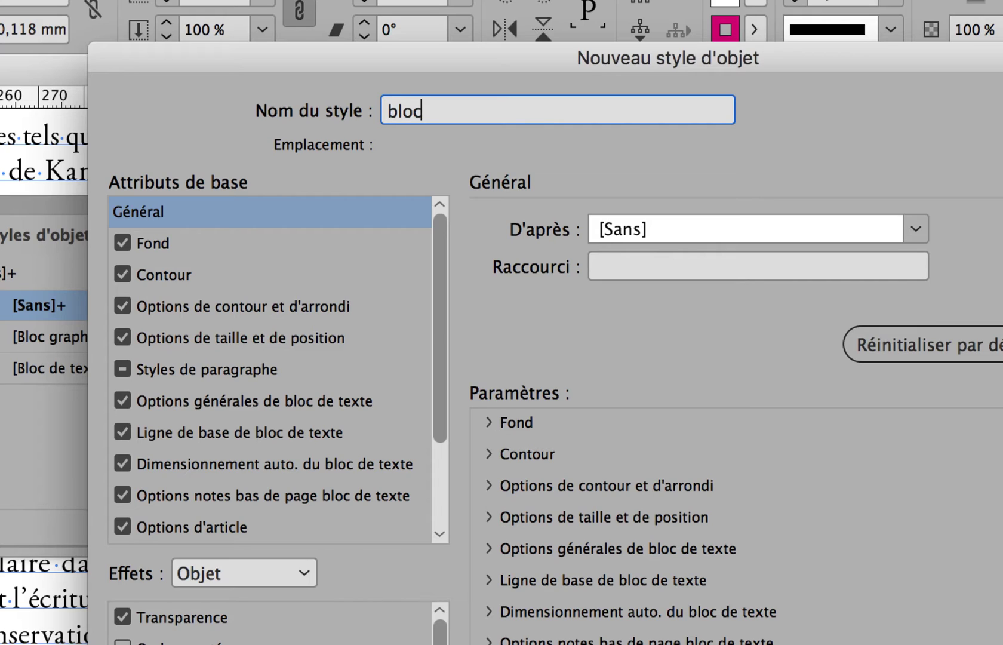
pyautogui.write(' des images')
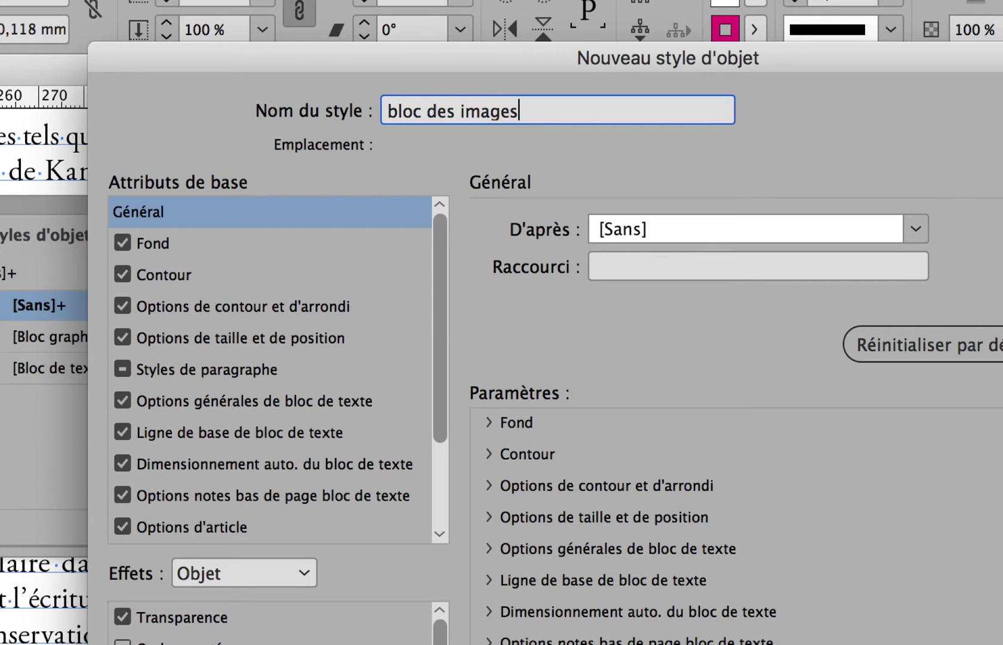
pyautogui.write(' dans le flux')
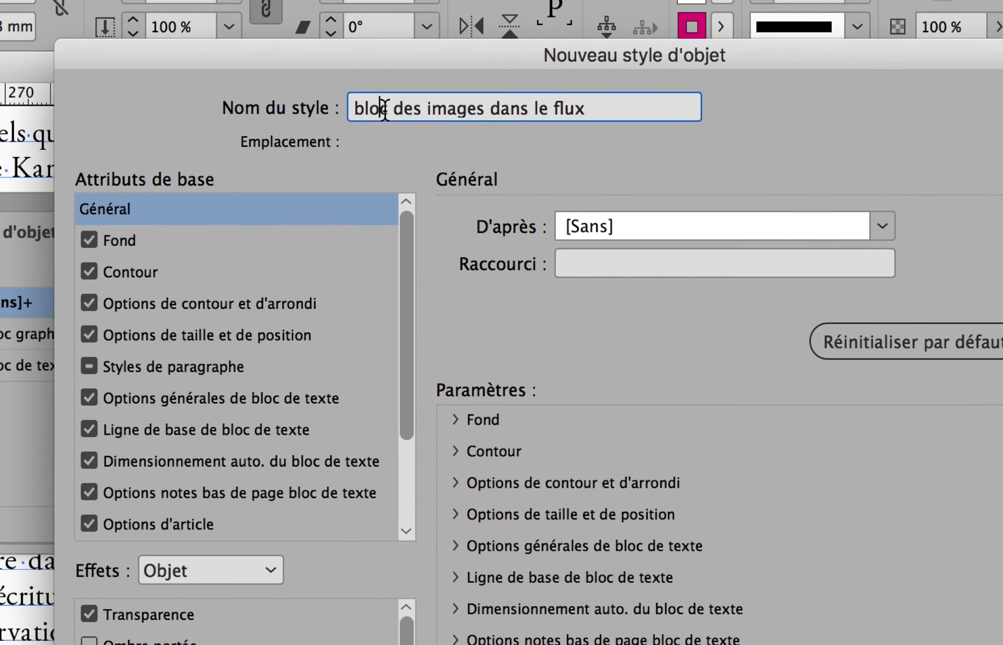
# Save the new object style as "BLOCS des images dans le flux" and apply it to the grey squirrel frame
pyautogui.doubleClick(384, 109)
pyautogui.write('BLOCS')
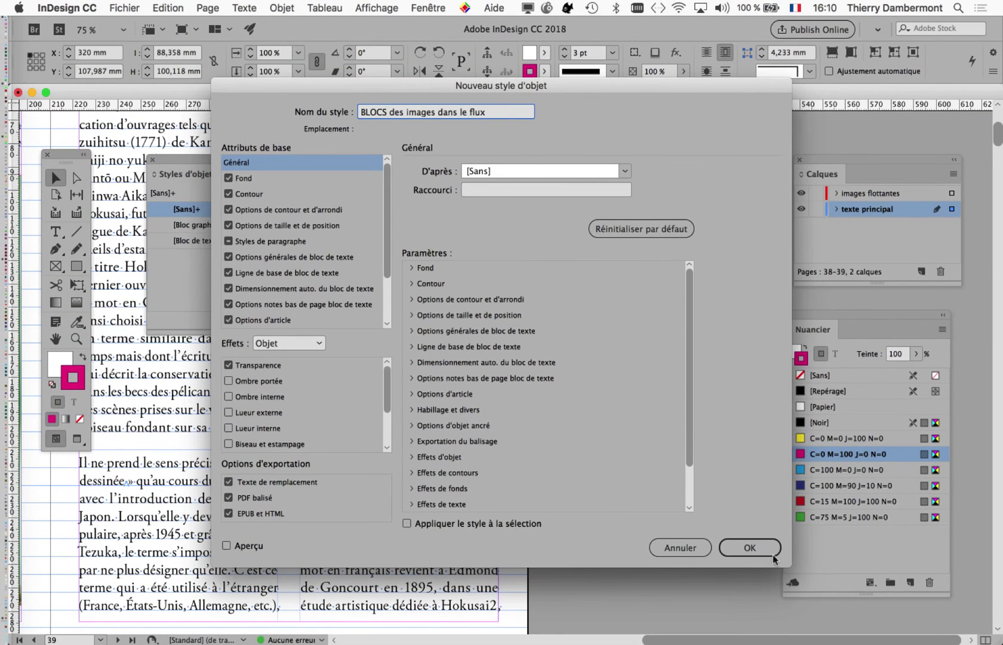
pyautogui.click(772, 555)
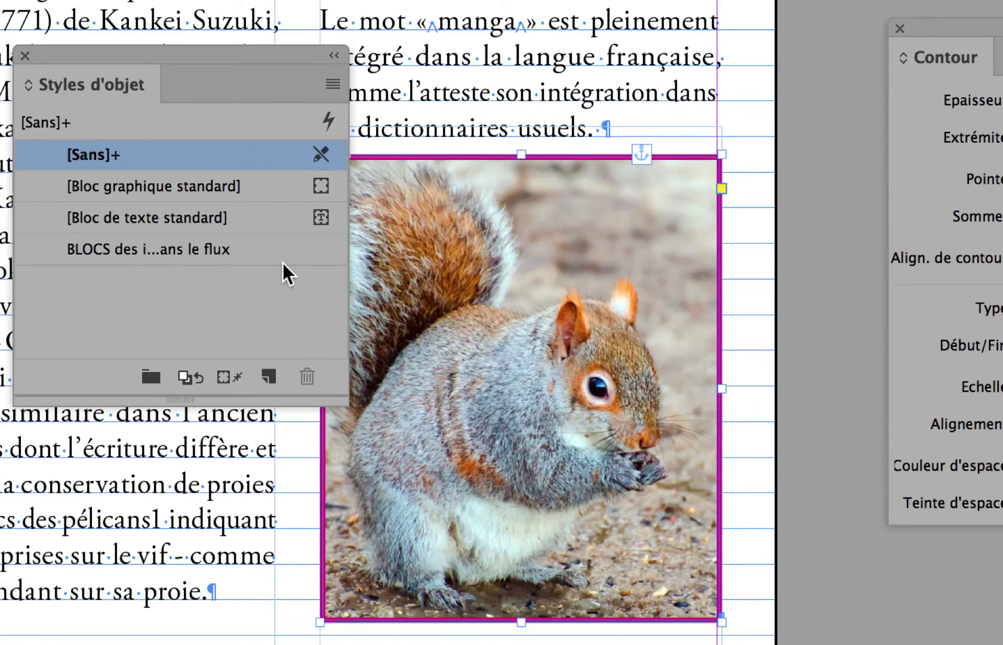
pyautogui.click(281, 254)
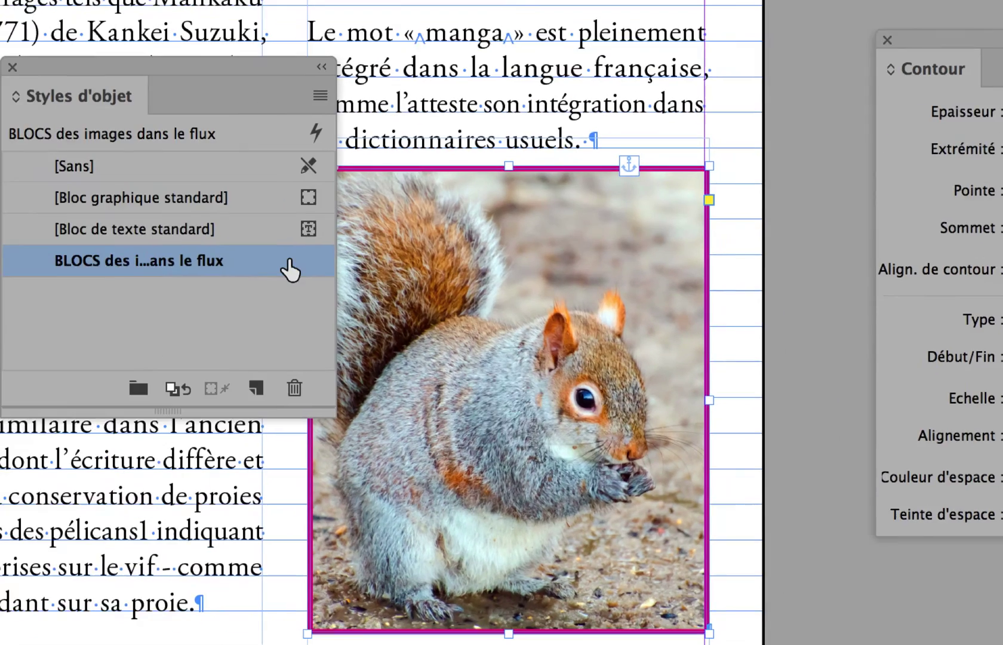